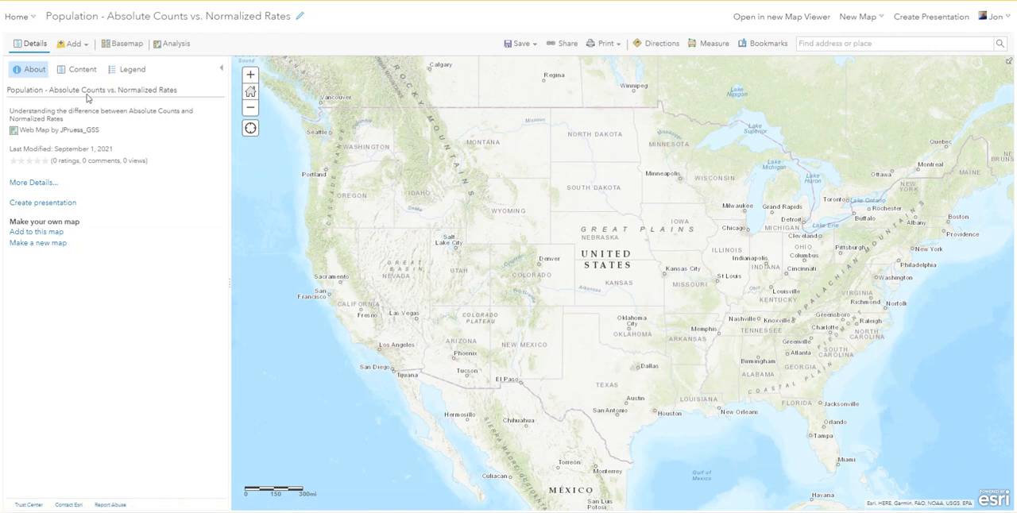
# Step: Search ArcGIS Online for "USA Counties" and add Esri's USA Counties layer, updated 8/18/21, to the map
pyautogui.click(88, 47)
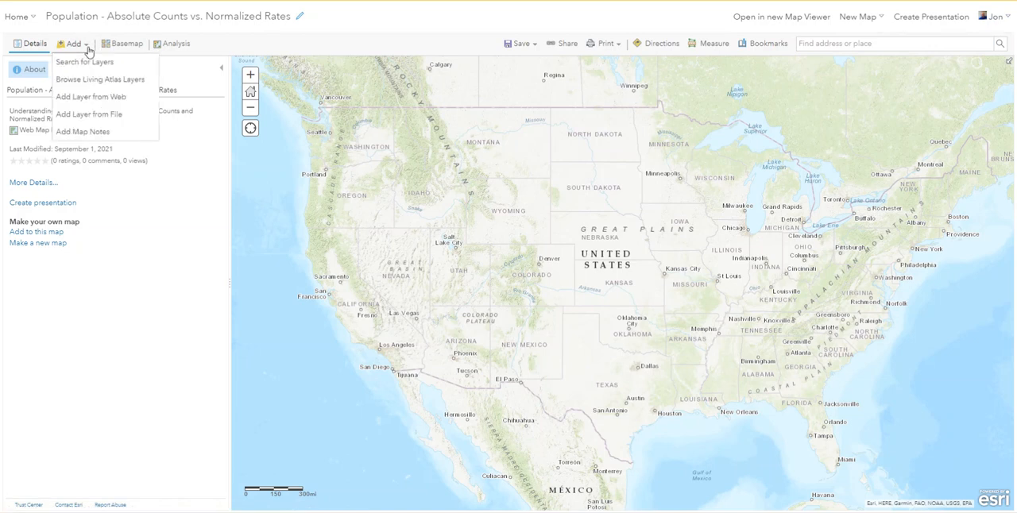
pyautogui.click(89, 62)
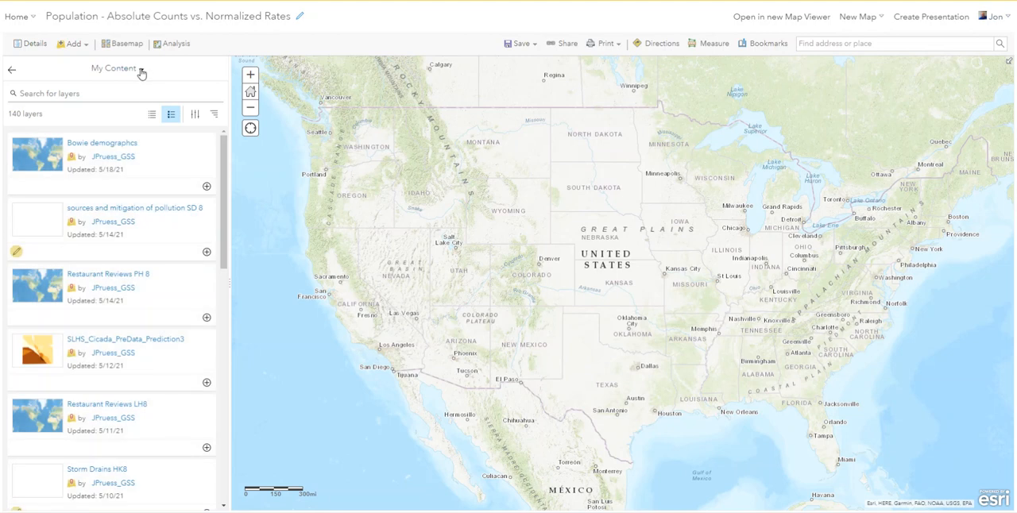
pyautogui.click(141, 71)
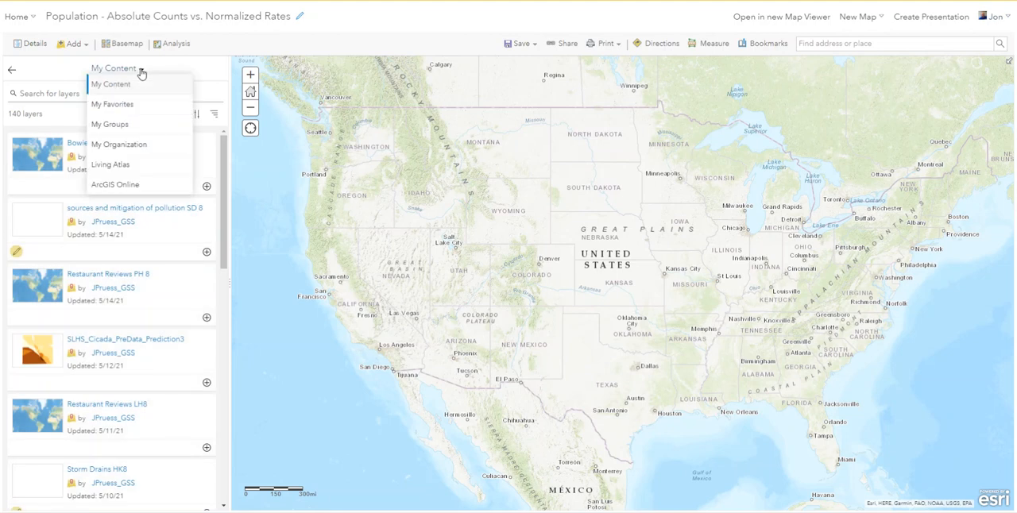
pyautogui.click(116, 185)
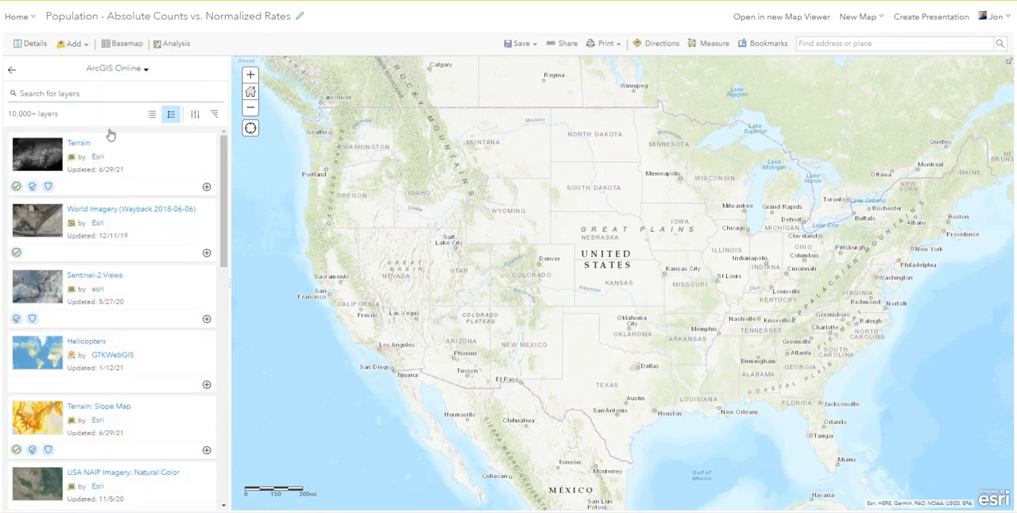
pyautogui.click(70, 92)
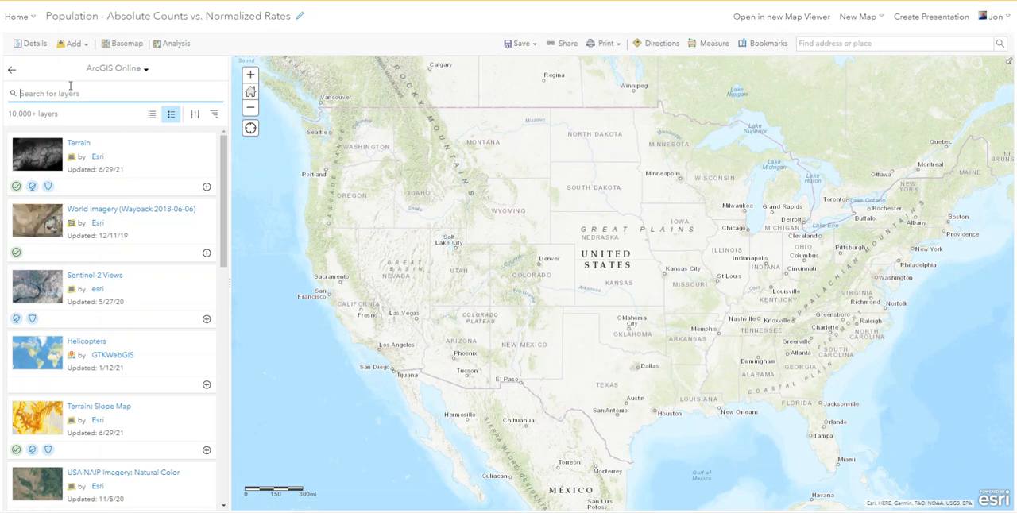
pyautogui.write('USA ')
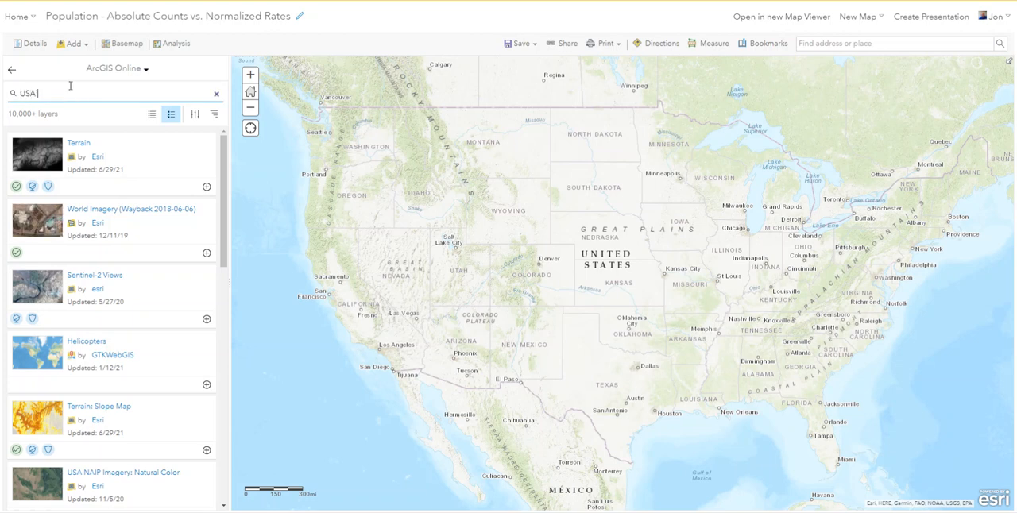
pyautogui.write('Counties')
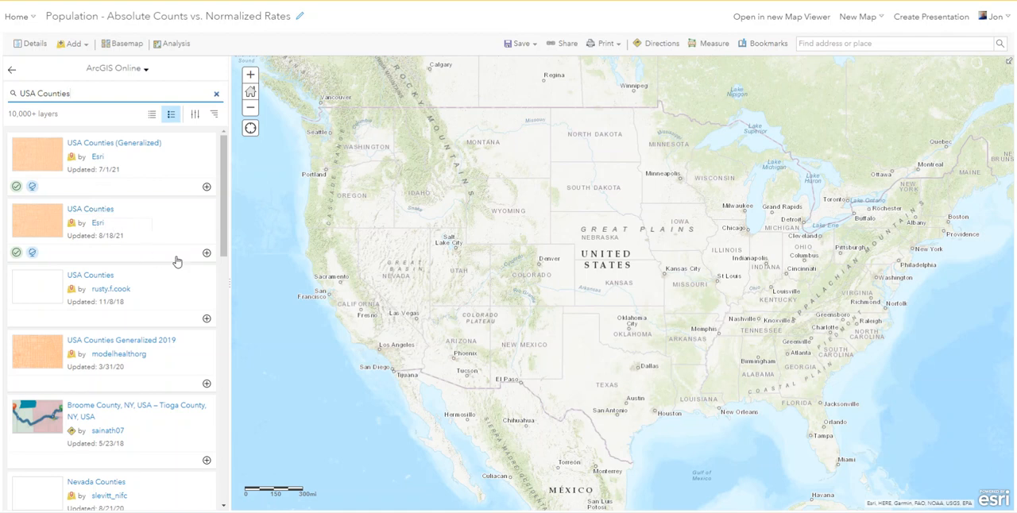
pyautogui.click(207, 253)
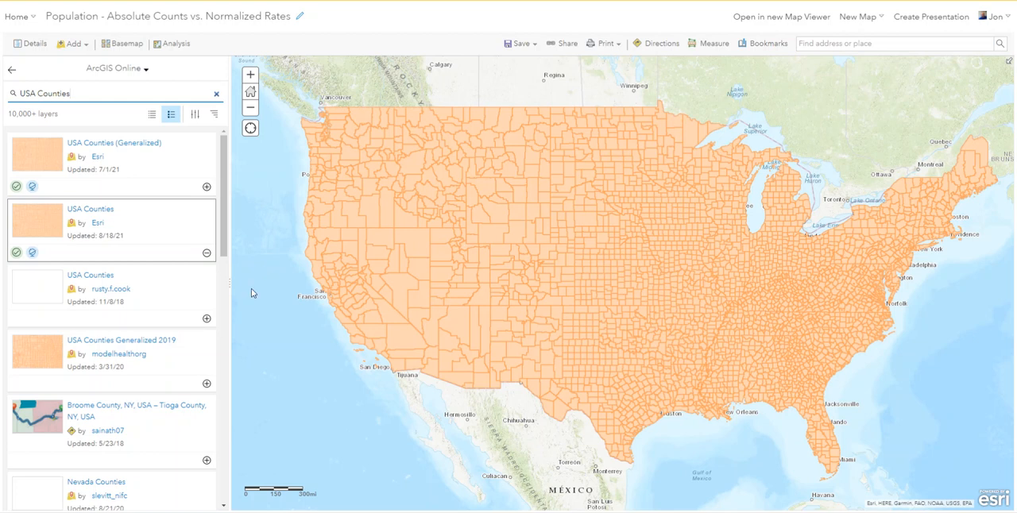
pyautogui.click(10, 70)
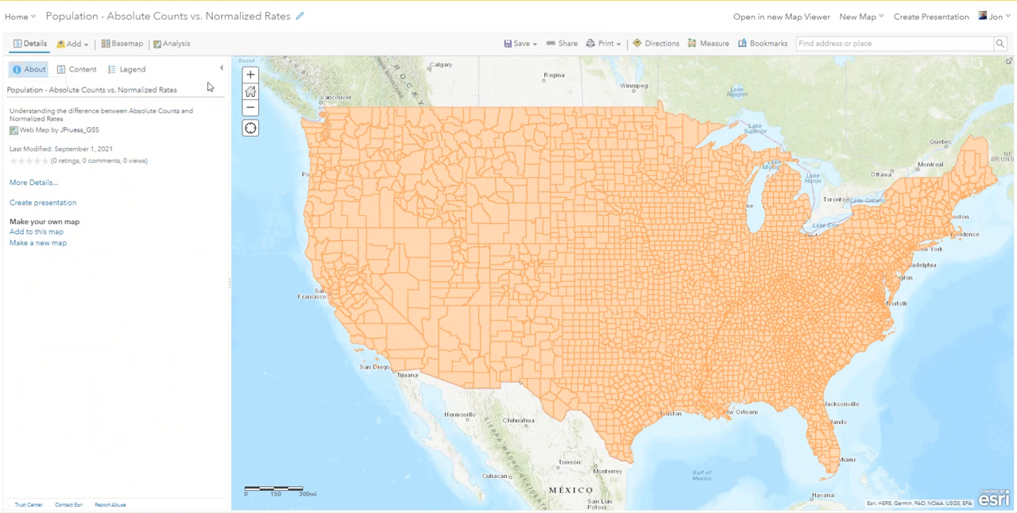
# Step: Examine the USA Counties attribute table in an enlarged view, including the population and race fields, and close it
pyautogui.click(88, 73)
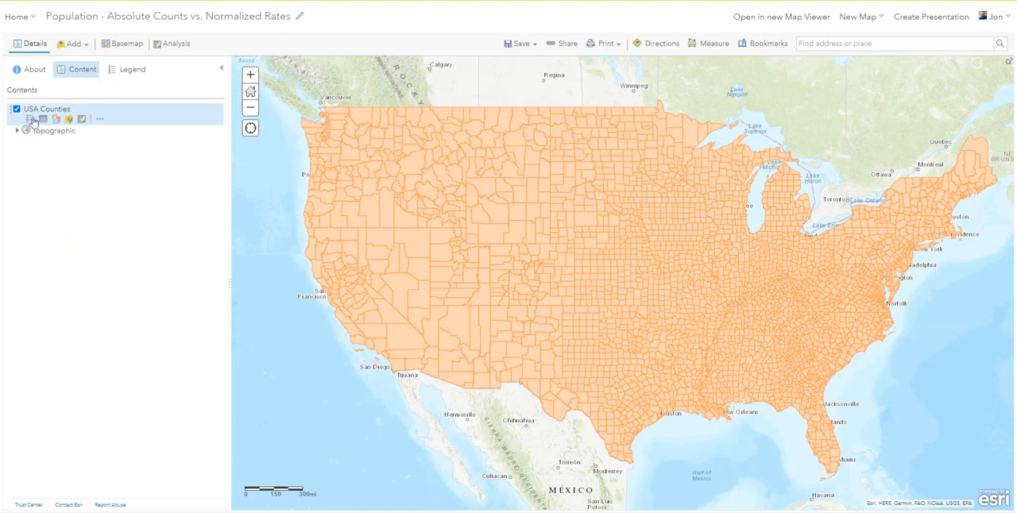
pyautogui.click(43, 120)
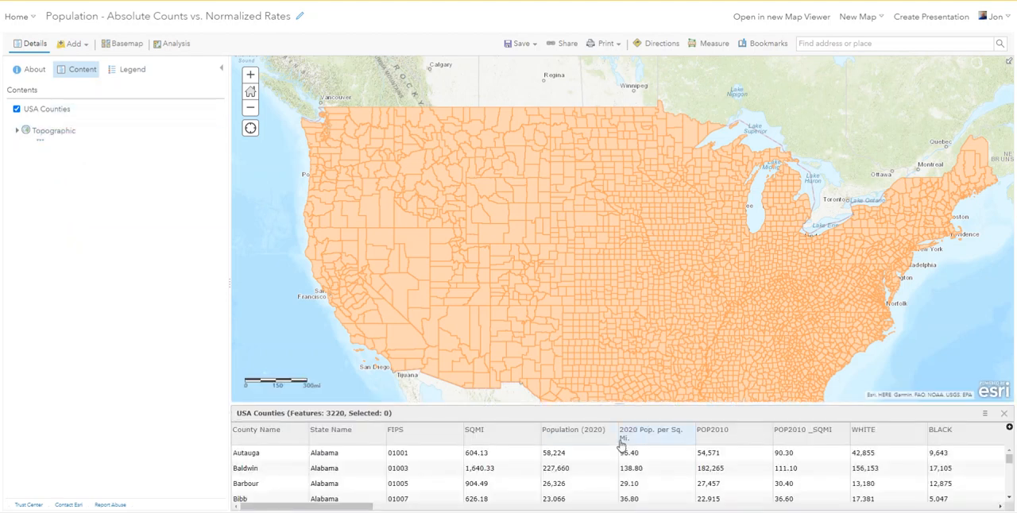
pyautogui.moveTo(617, 405); pyautogui.dragTo(610, 228)
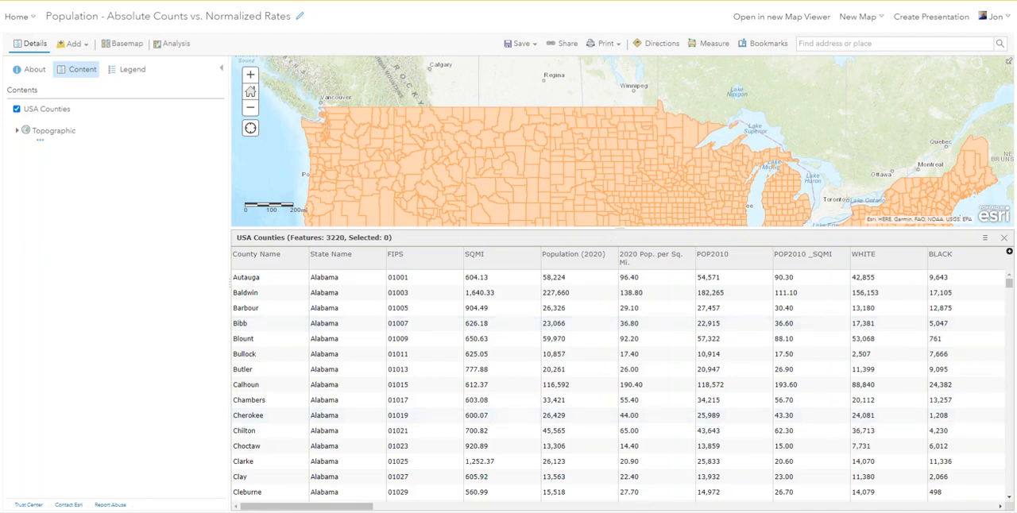
pyautogui.moveTo(322, 507); pyautogui.dragTo(404, 510)
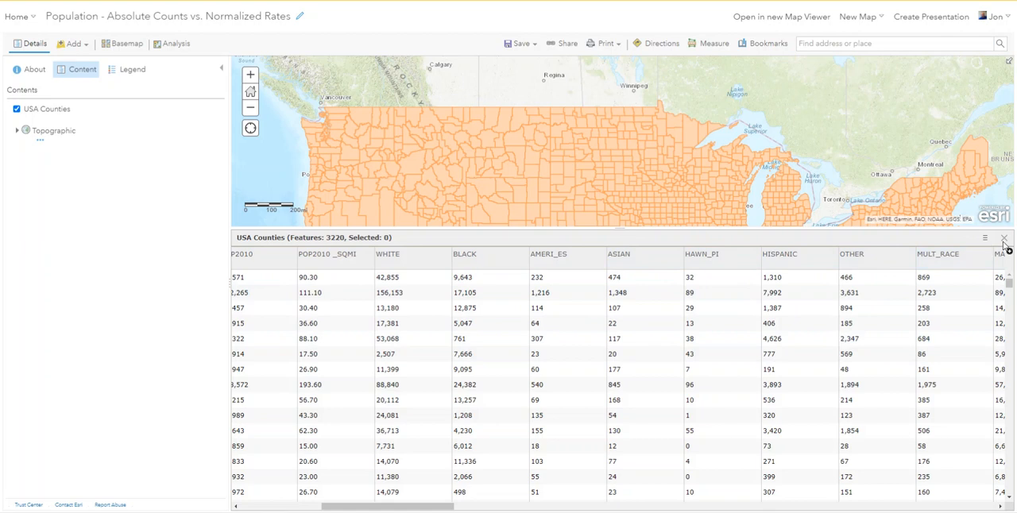
pyautogui.click(1004, 240)
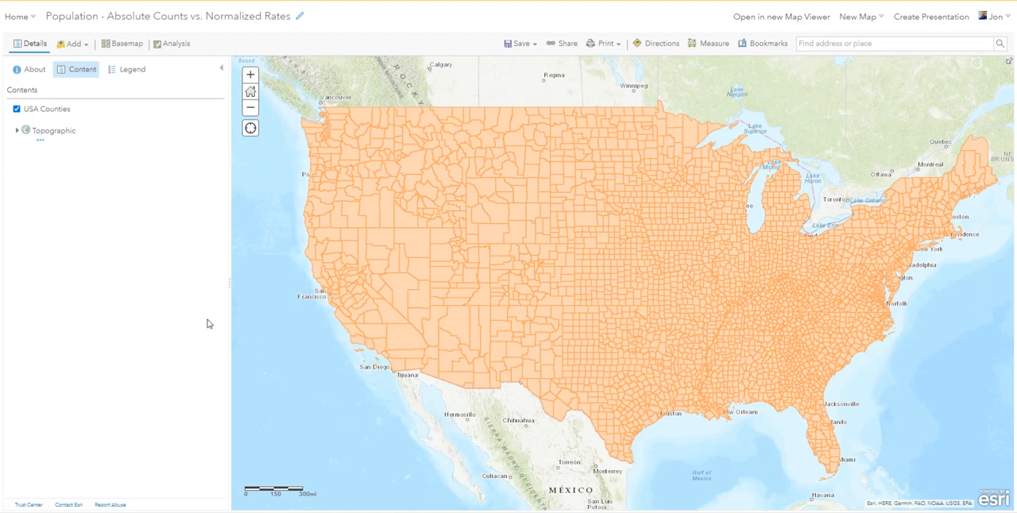
# Step: Style the USA Counties layer by the WHITE attribute using the Counts and Amounts (Color) drawing style
pyautogui.moveTo(155, 114)
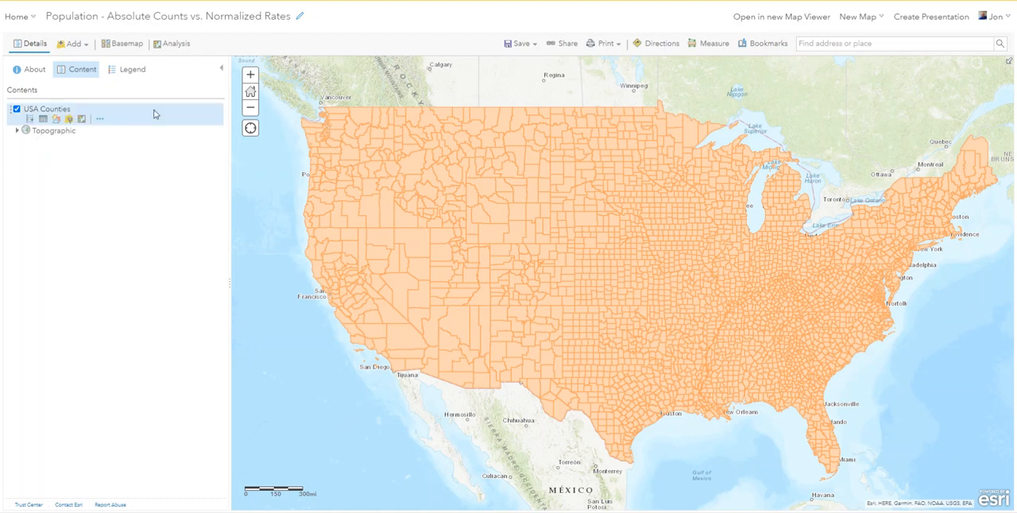
pyautogui.click(56, 120)
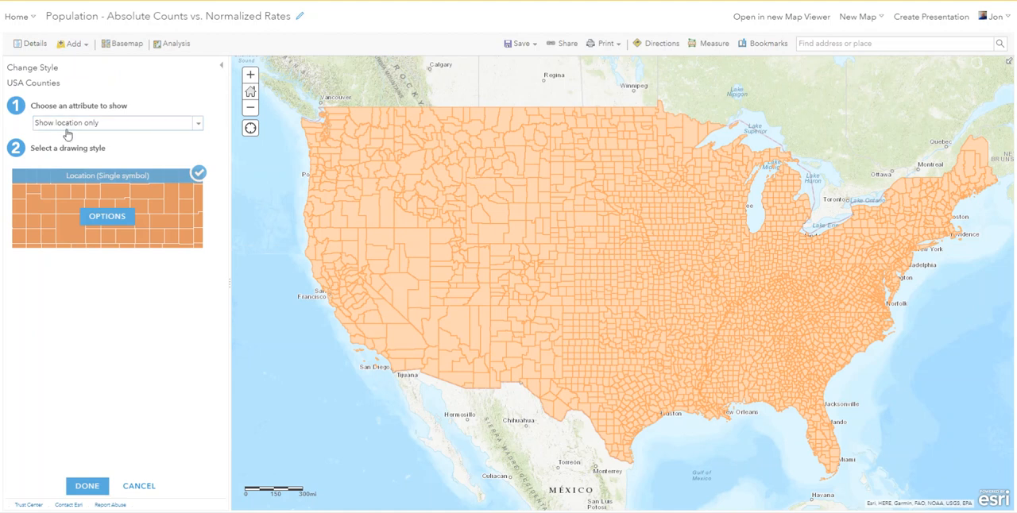
pyautogui.click(196, 127)
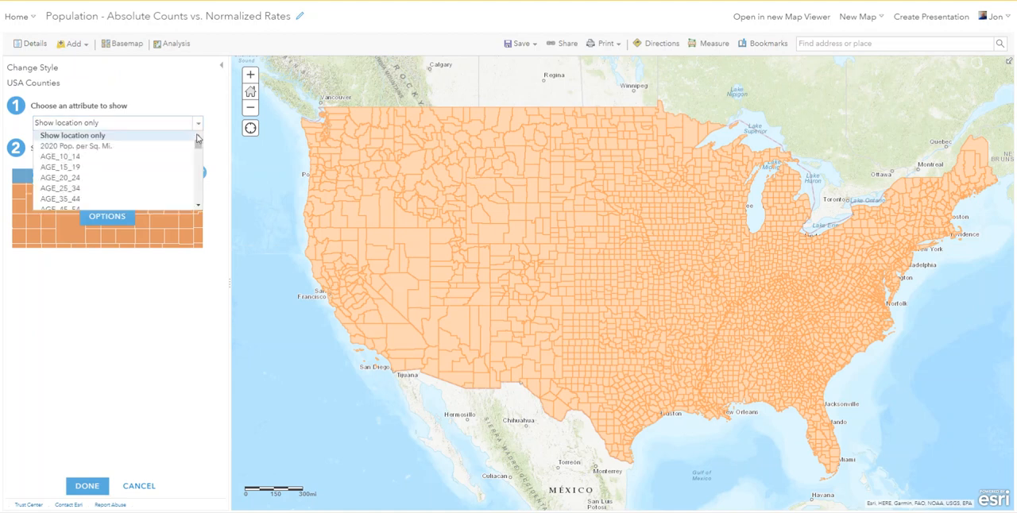
pyautogui.moveTo(197, 145); pyautogui.dragTo(198, 199)
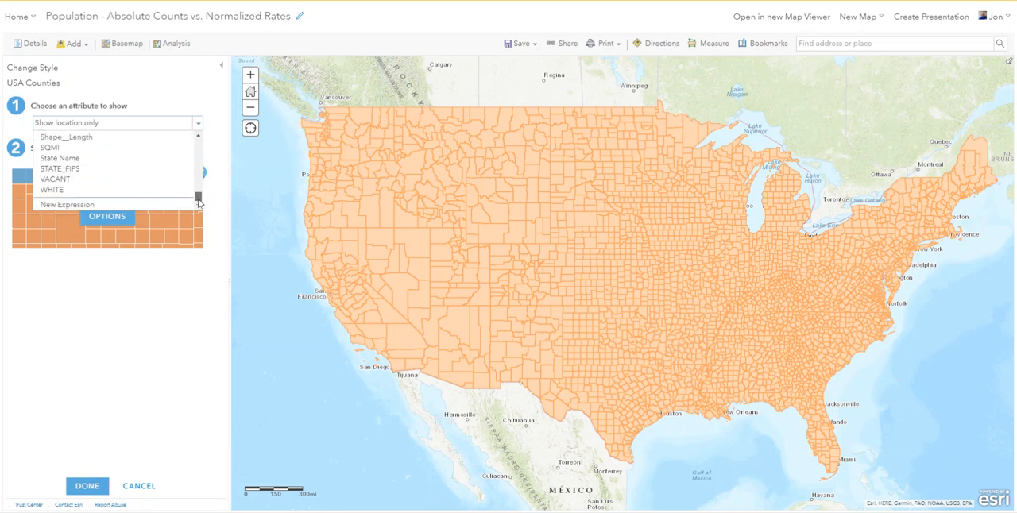
pyautogui.click(52, 192)
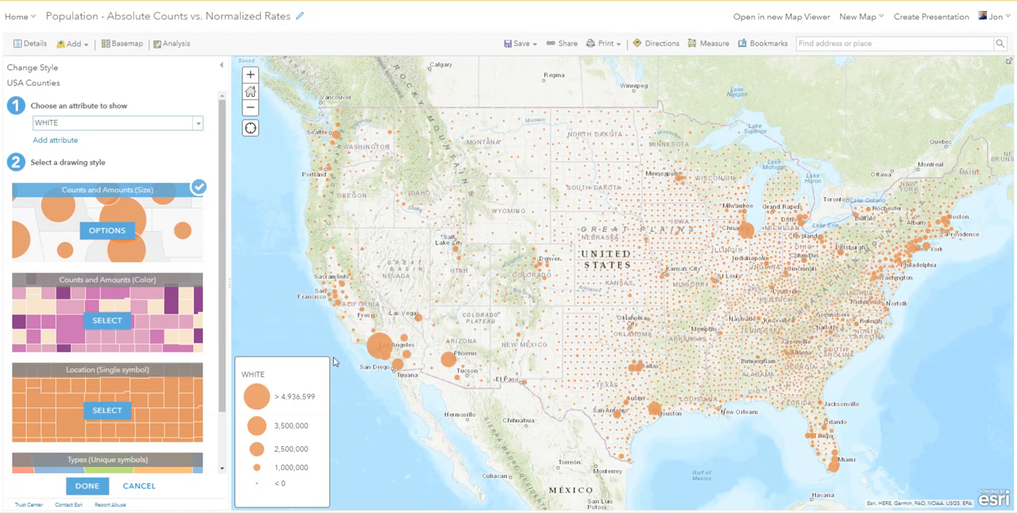
pyautogui.click(117, 321)
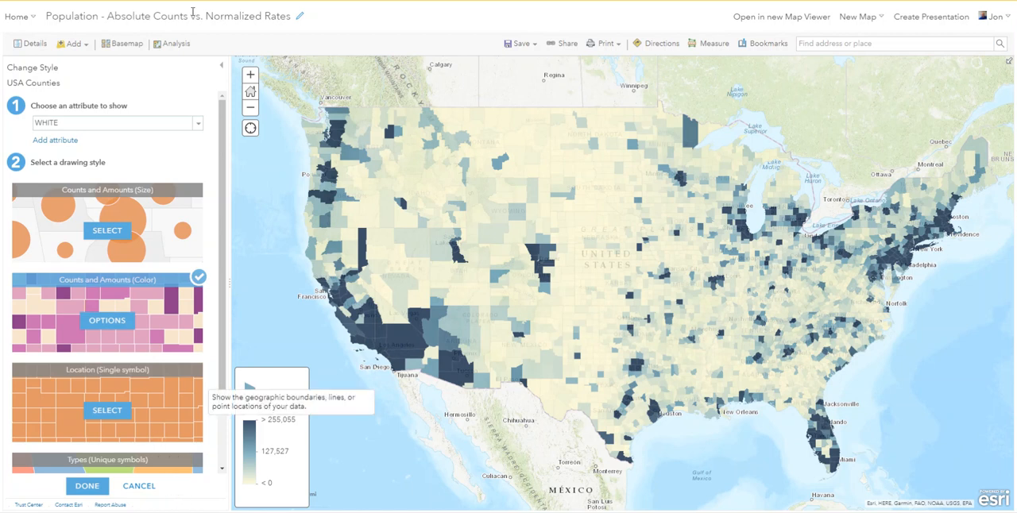
# Step: Change the displayed county attribute to HISPANIC and draw it with the Counts and Amounts (Color) style
pyautogui.click(197, 127)
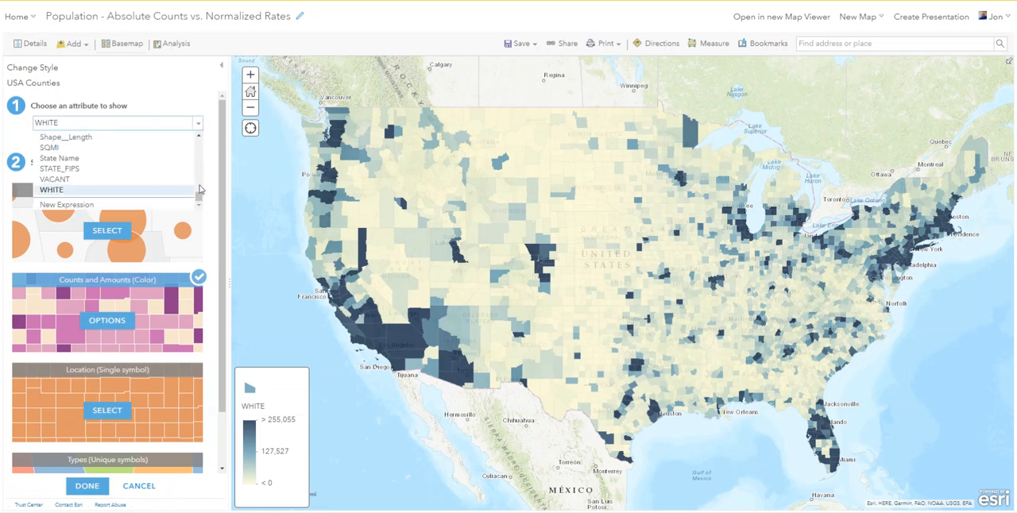
pyautogui.moveTo(199, 193); pyautogui.dragTo(199, 170)
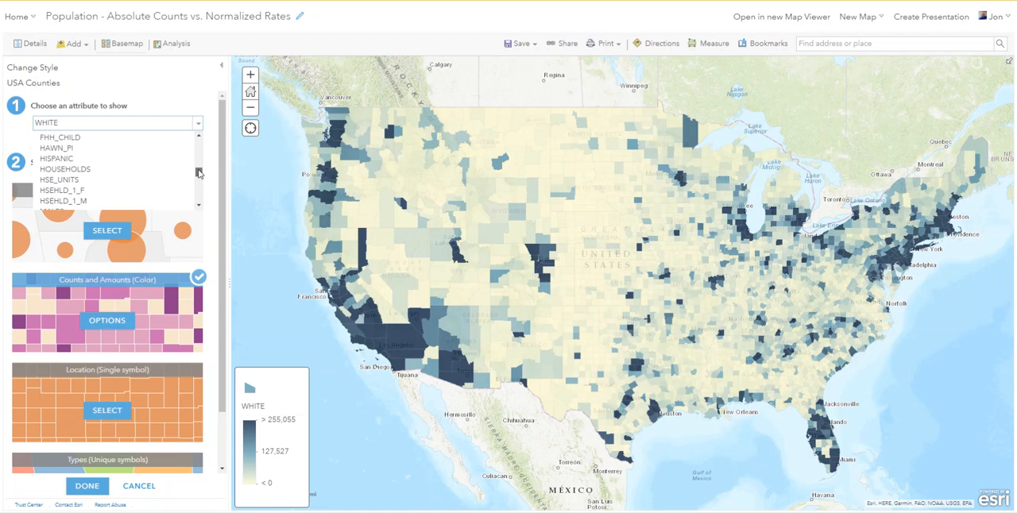
pyautogui.click(69, 158)
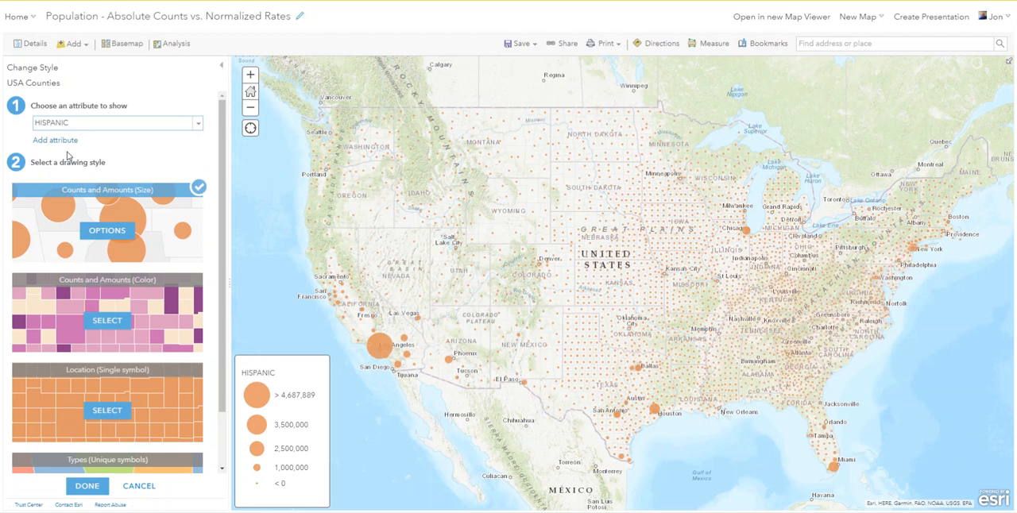
pyautogui.click(113, 328)
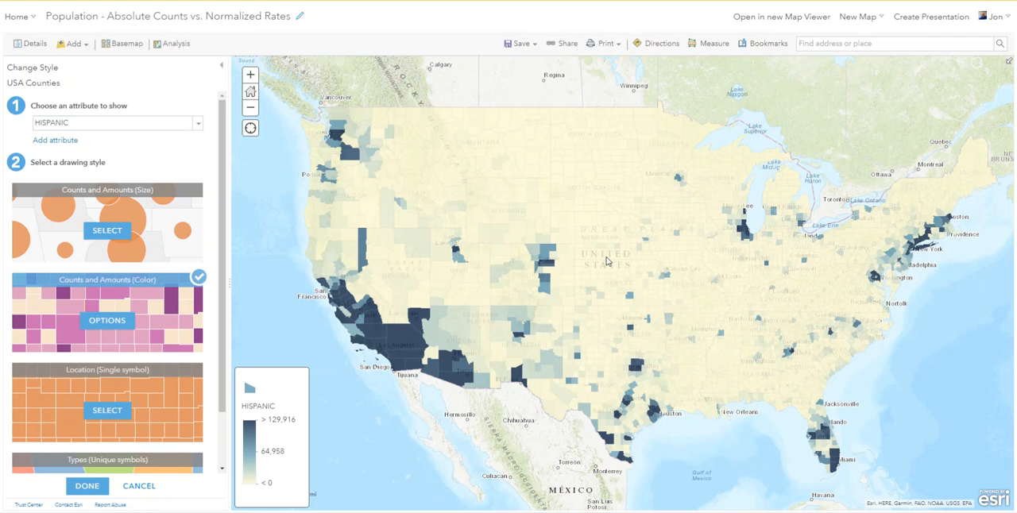
# Step: Change the displayed county attribute to ASIAN and draw it with the Counts and Amounts (Color) style
pyautogui.click(199, 129)
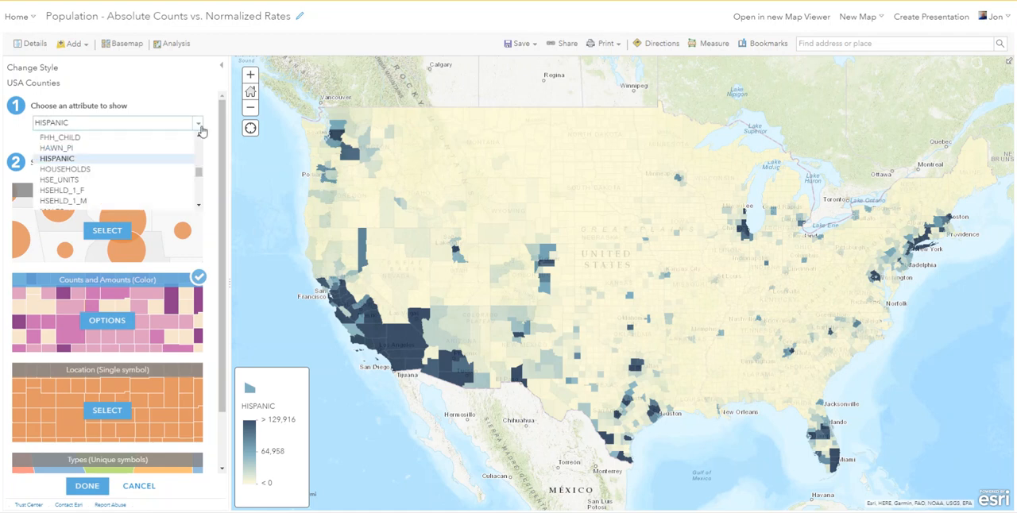
pyautogui.moveTo(196, 175); pyautogui.dragTo(199, 162)
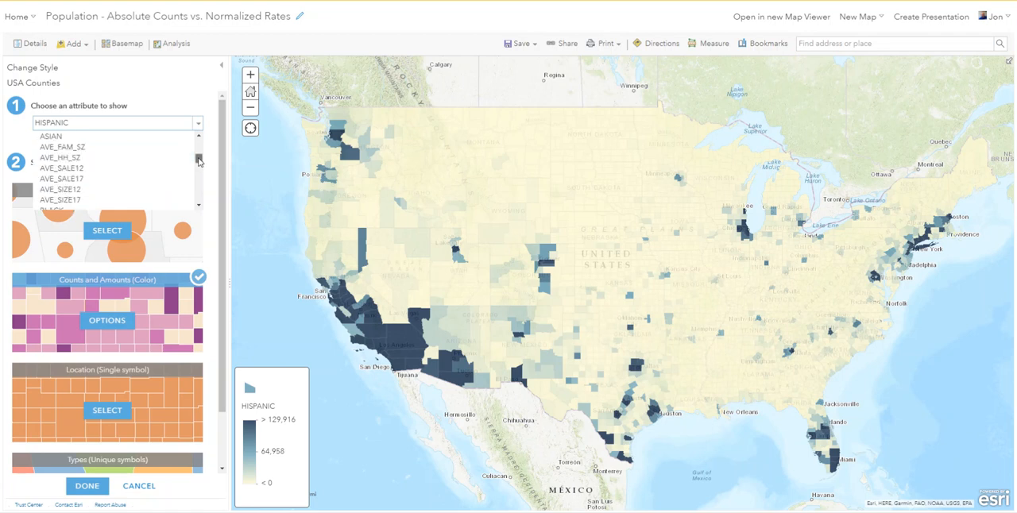
pyautogui.click(43, 137)
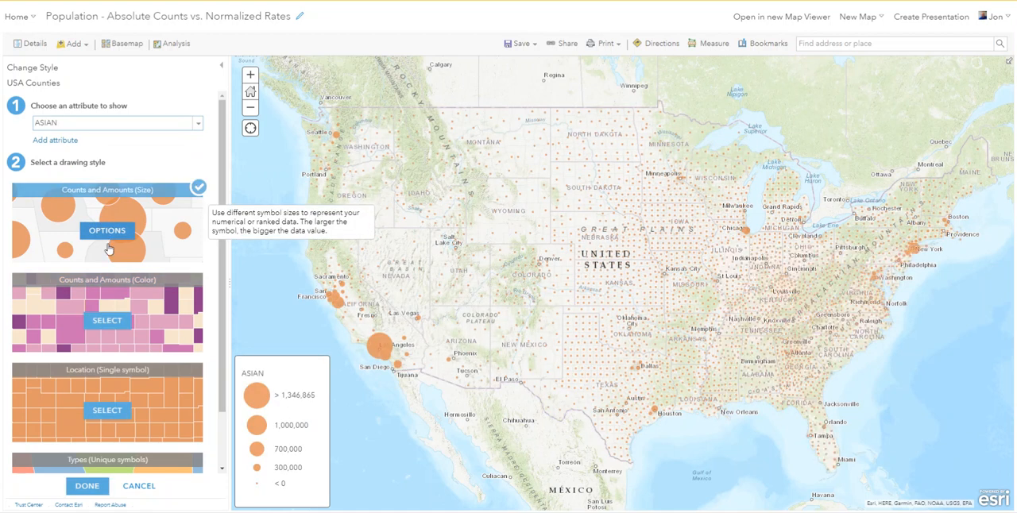
pyautogui.click(114, 326)
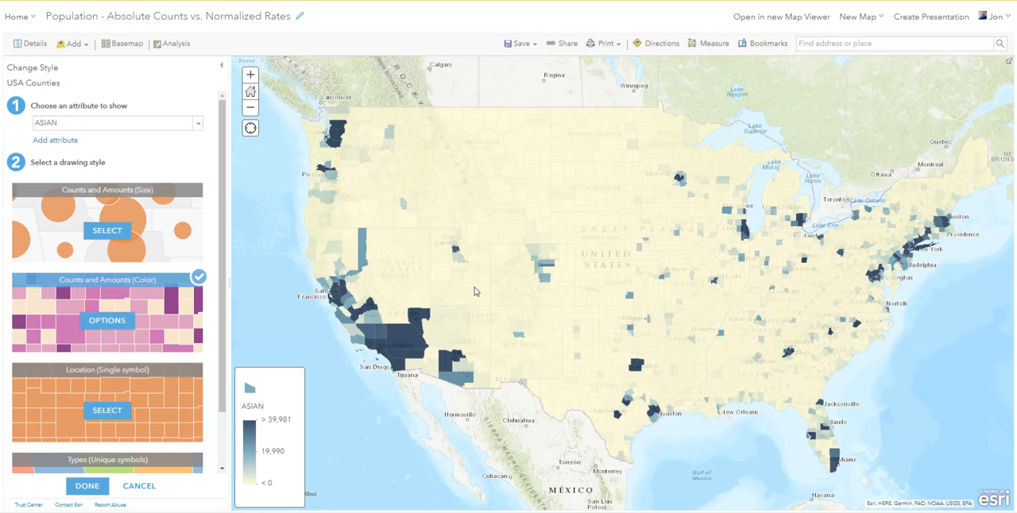
# Step: Switch the displayed county attribute back to WHITE and reapply the Counts and Amounts (Color) style
pyautogui.click(199, 130)
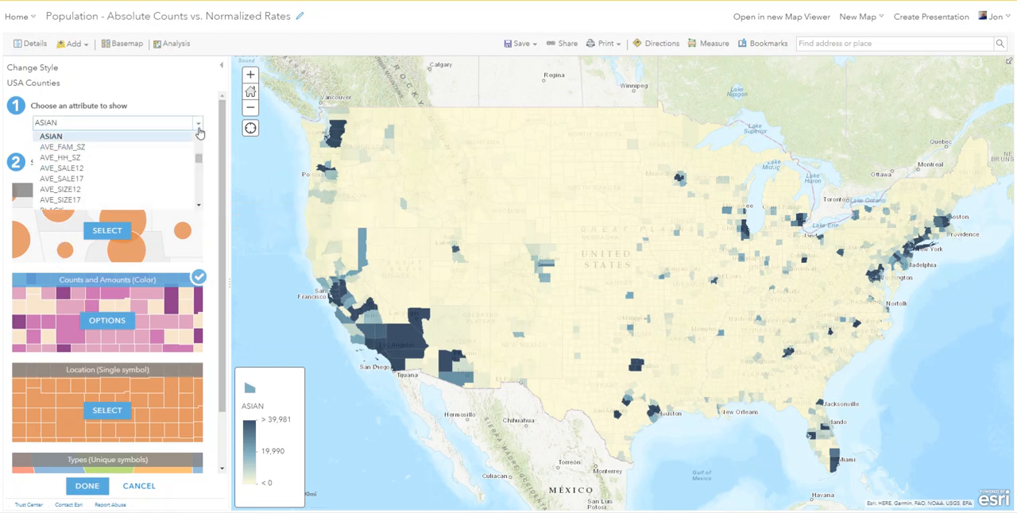
pyautogui.moveTo(199, 163); pyautogui.dragTo(199, 259)
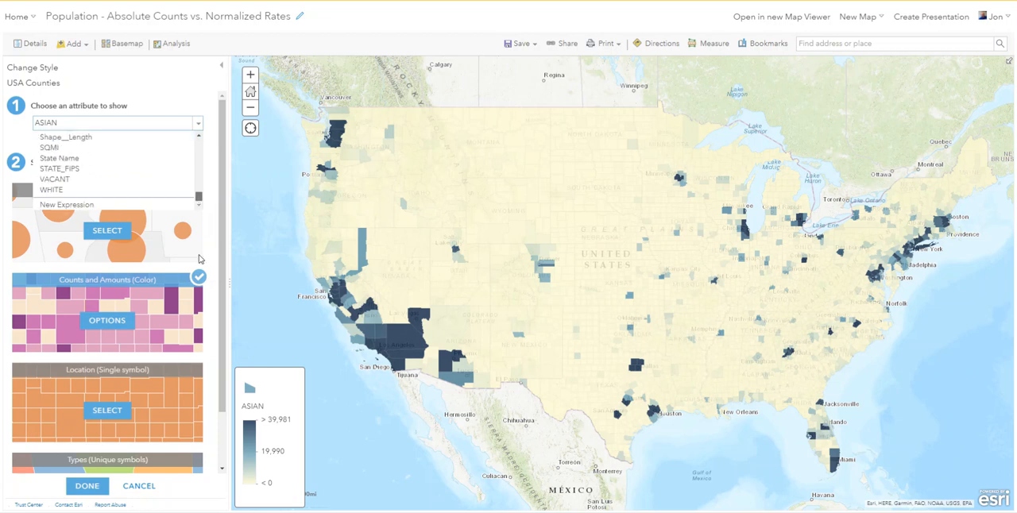
pyautogui.click(51, 191)
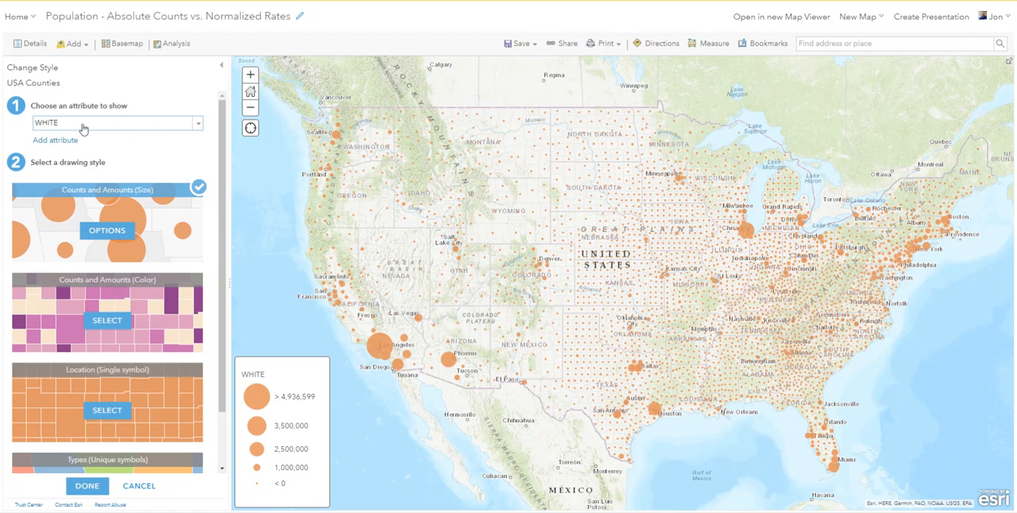
pyautogui.click(108, 322)
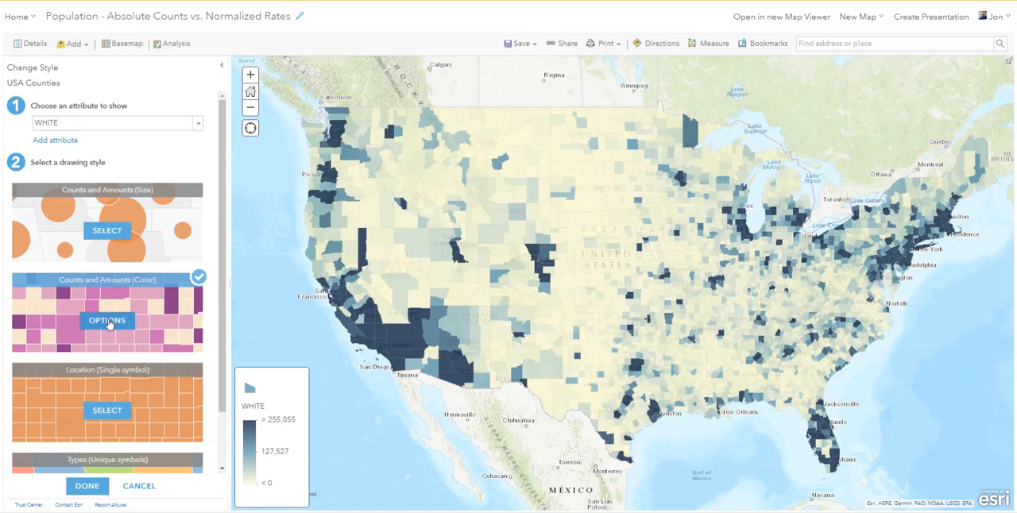
# Step: Normalize the WHITE county counts by dividing them by Population (2020), and finish styling the layer
pyautogui.click(108, 321)
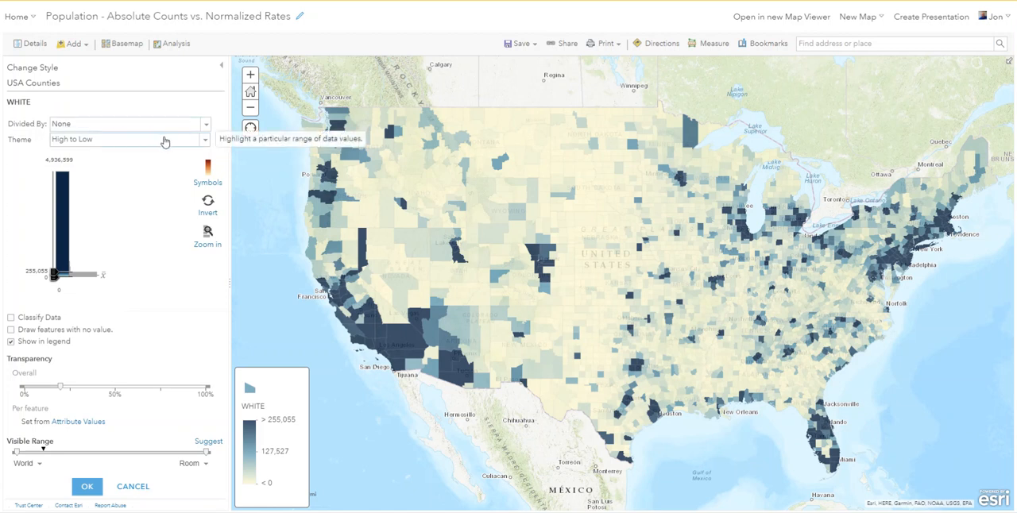
pyautogui.click(205, 126)
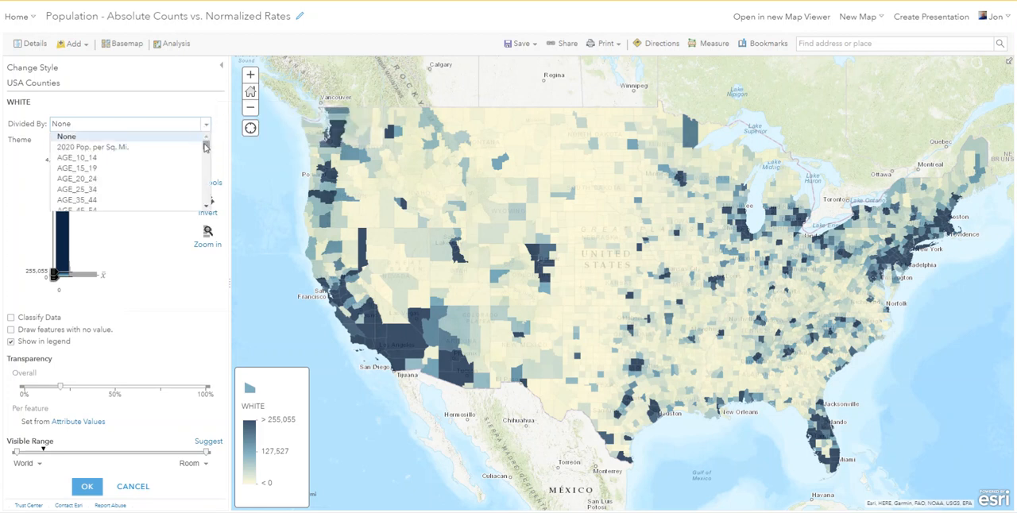
pyautogui.moveTo(204, 146); pyautogui.dragTo(206, 201)
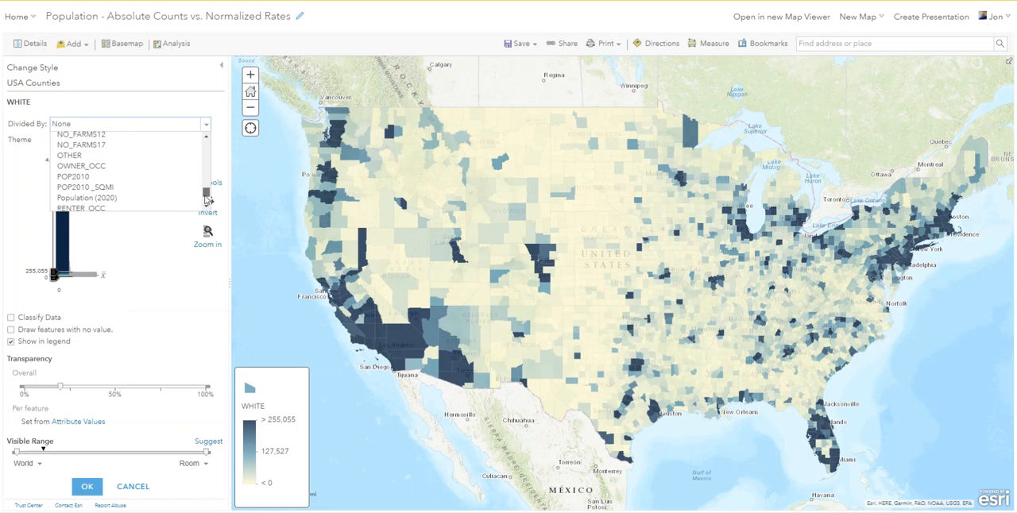
pyautogui.click(103, 201)
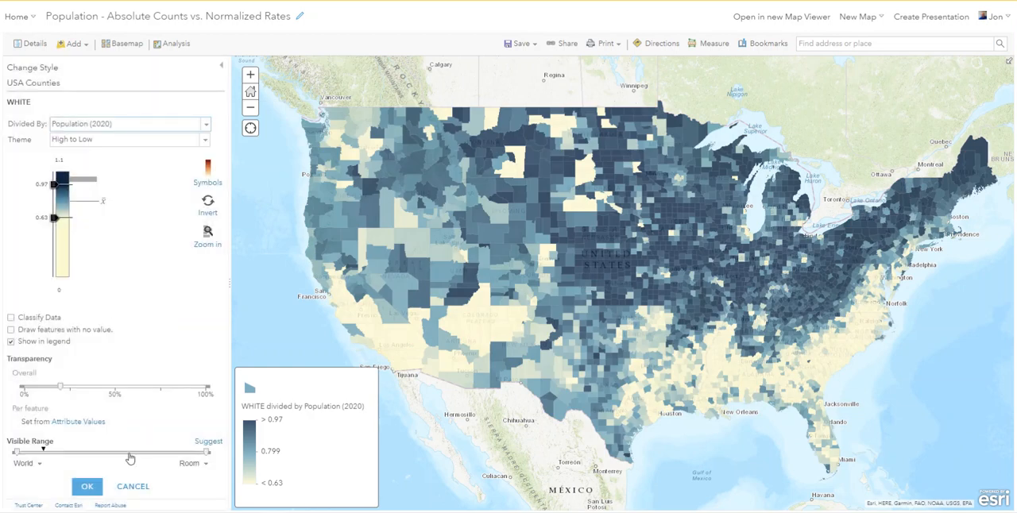
pyautogui.click(87, 487)
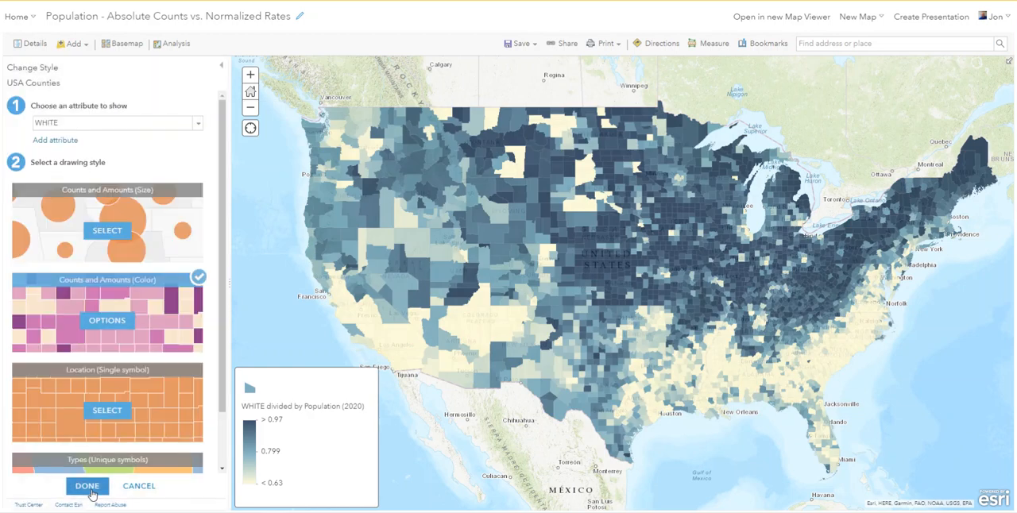
pyautogui.click(87, 486)
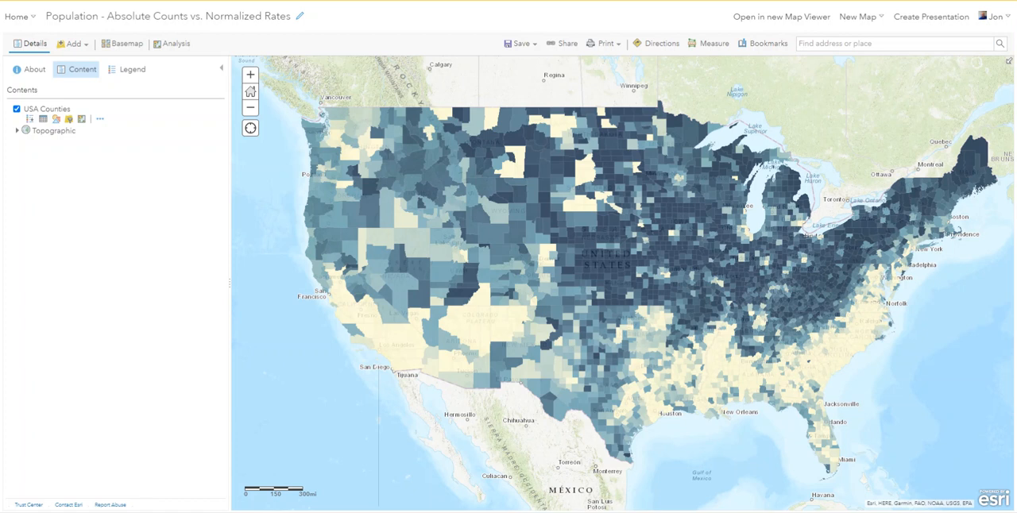
# Step: Restyle the USA Counties layer to show the HISPANIC attribute with the Counts and Amounts (Color) drawing style
pyautogui.click(57, 121)
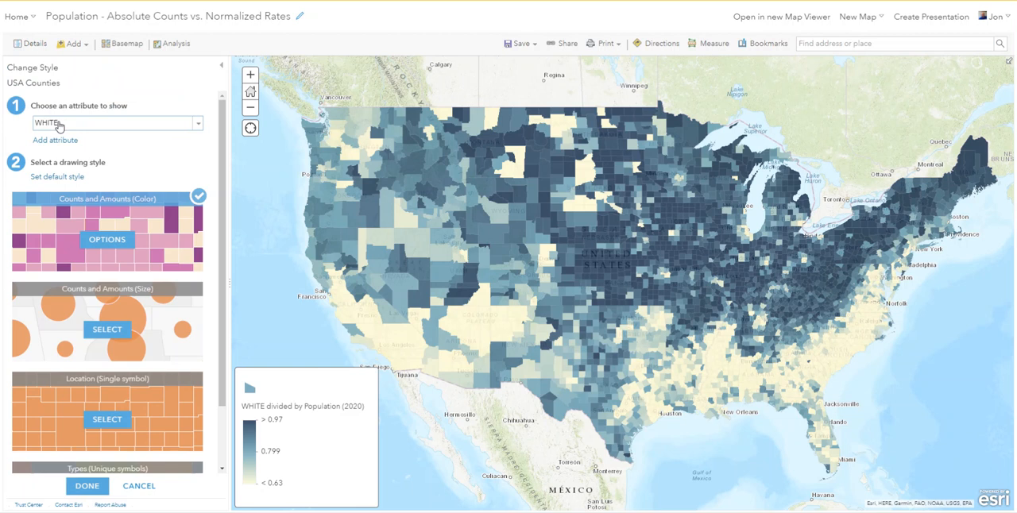
pyautogui.click(197, 125)
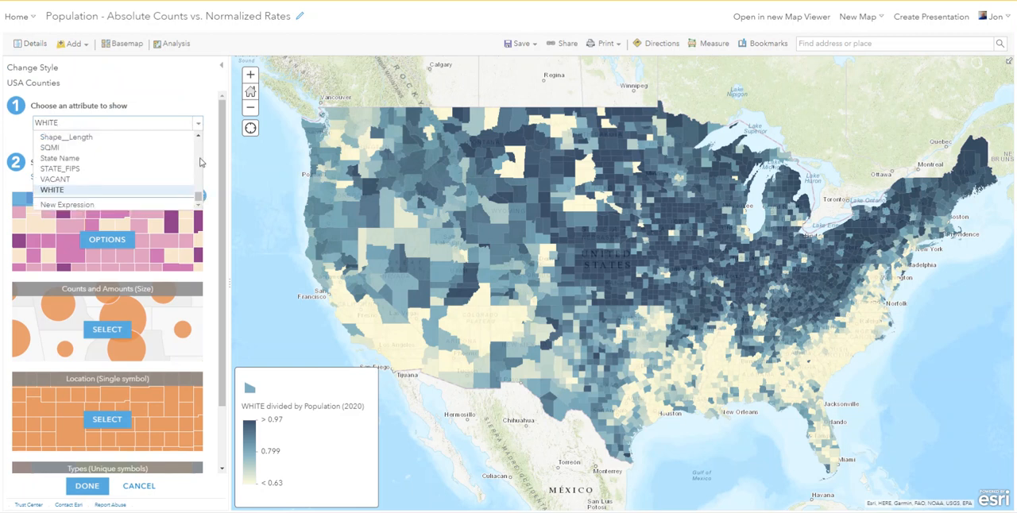
pyautogui.moveTo(200, 197); pyautogui.dragTo(197, 170)
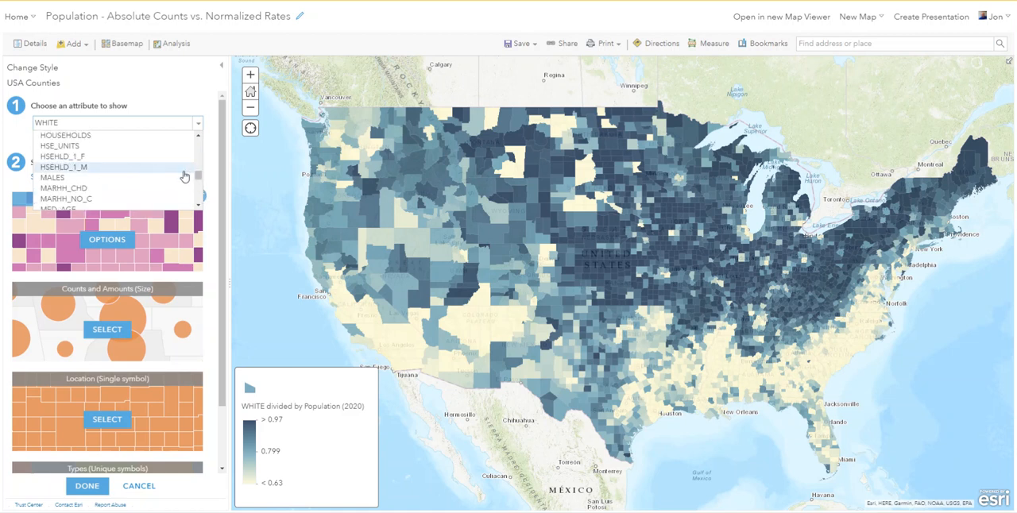
pyautogui.moveTo(199, 179); pyautogui.dragTo(197, 170)
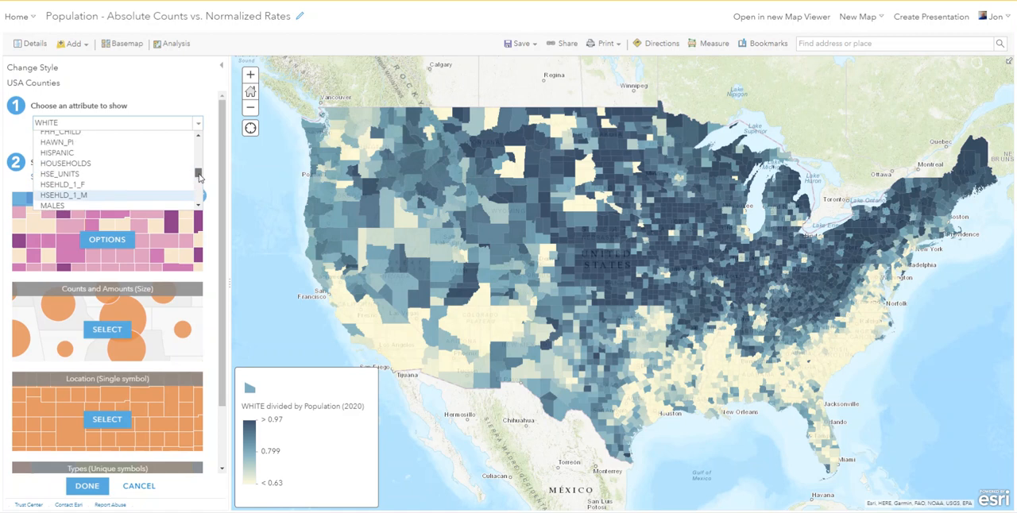
pyautogui.click(68, 153)
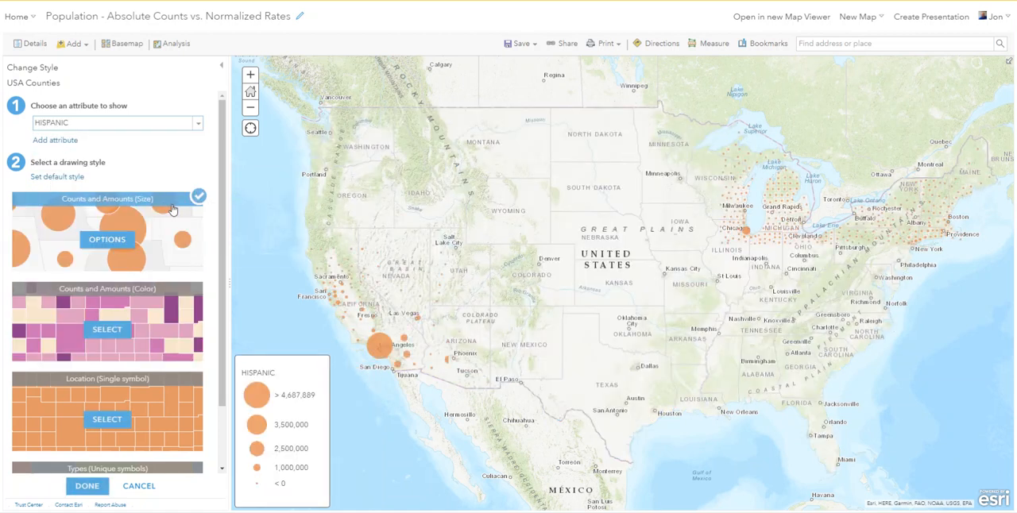
pyautogui.click(108, 330)
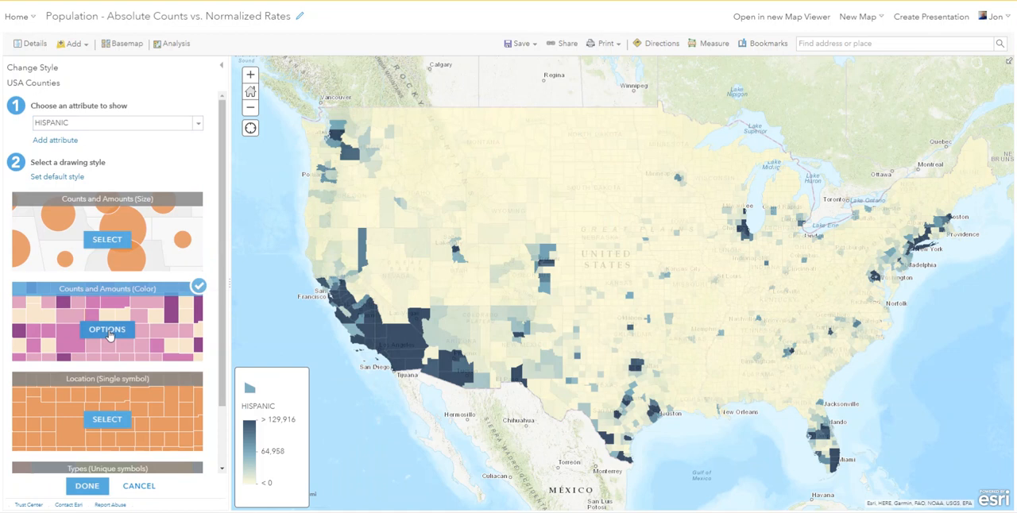
# Step: Normalize the HISPANIC county counts by dividing them by Population (2020), and apply the style options
pyautogui.click(107, 331)
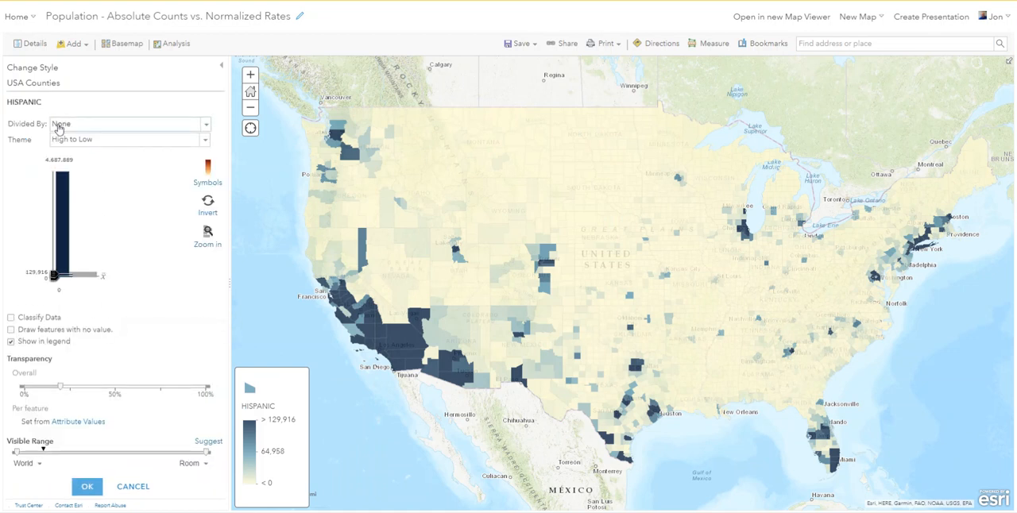
pyautogui.click(201, 129)
pyautogui.moveTo(205, 149); pyautogui.dragTo(204, 198)
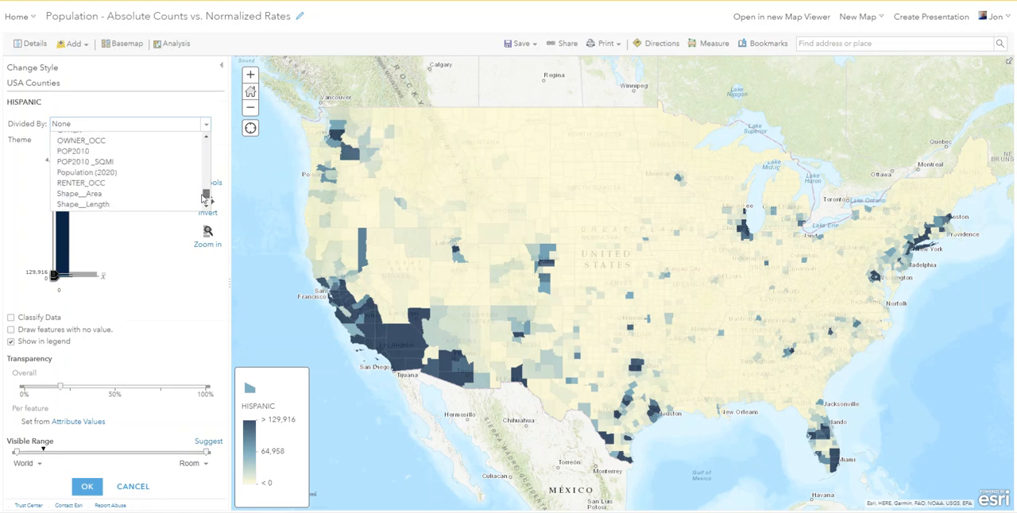
pyautogui.click(115, 173)
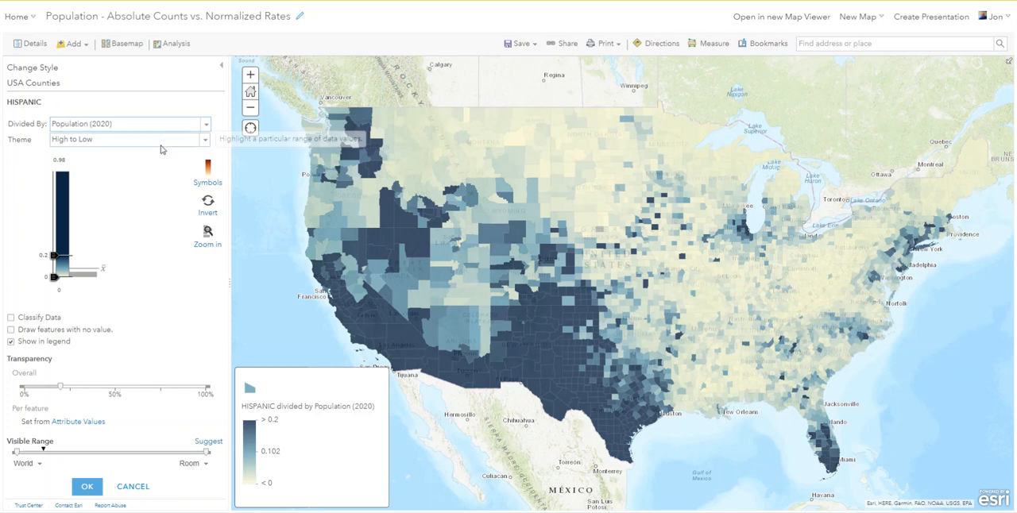
pyautogui.click(89, 487)
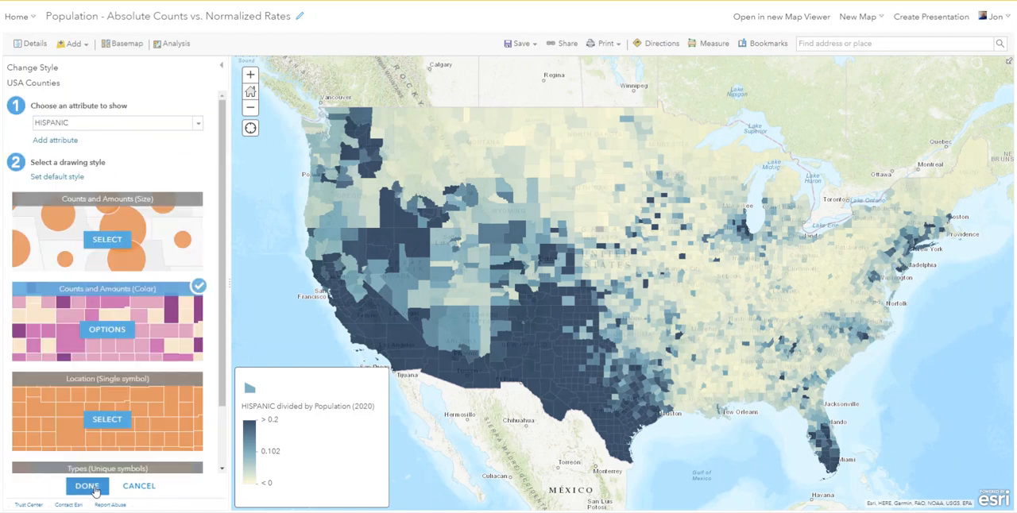
# Step: Change the displayed county attribute from HISPANIC to ASIAN and draw it with the Counts and Amounts (Color) style
pyautogui.click(198, 128)
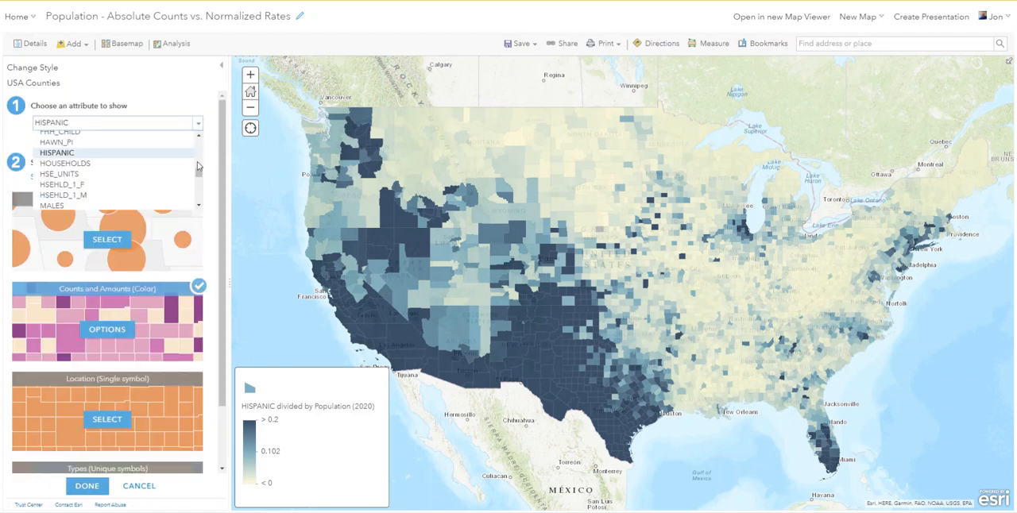
pyautogui.moveTo(199, 173); pyautogui.dragTo(200, 140)
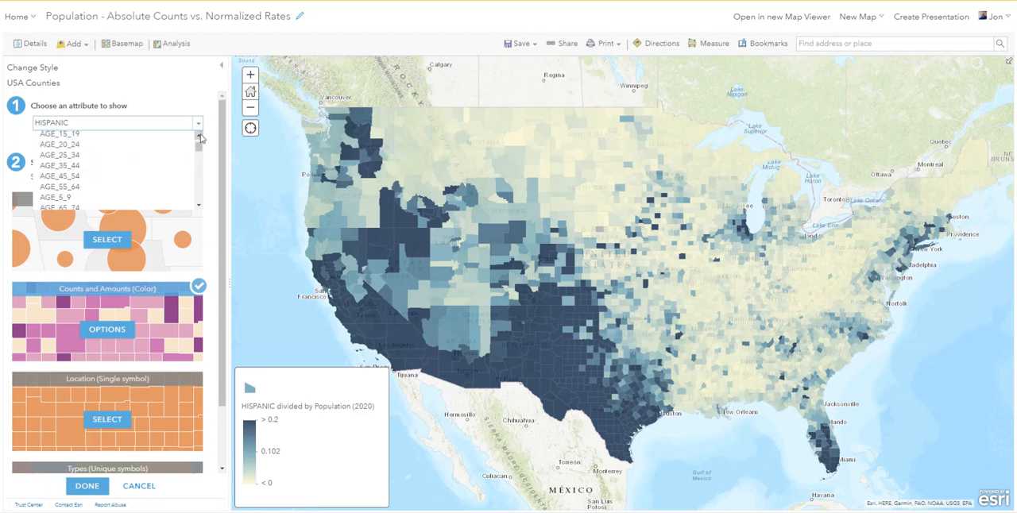
pyautogui.scroll(1, 201, 147)
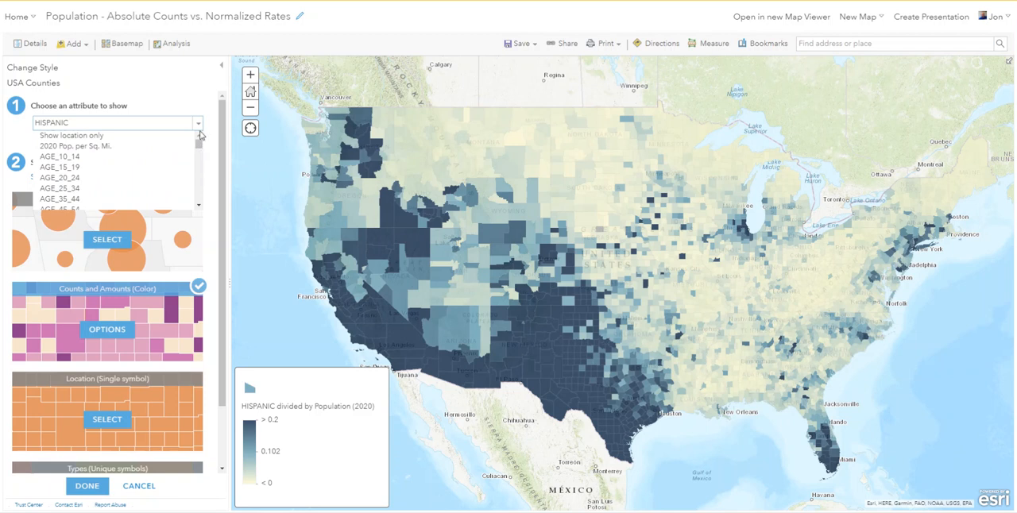
pyautogui.moveTo(199, 141)
pyautogui.mouseDown()
pyautogui.moveTo(200, 171)
pyautogui.moveTo(200, 154)
pyautogui.mouseUp()
pyautogui.click(60, 182)
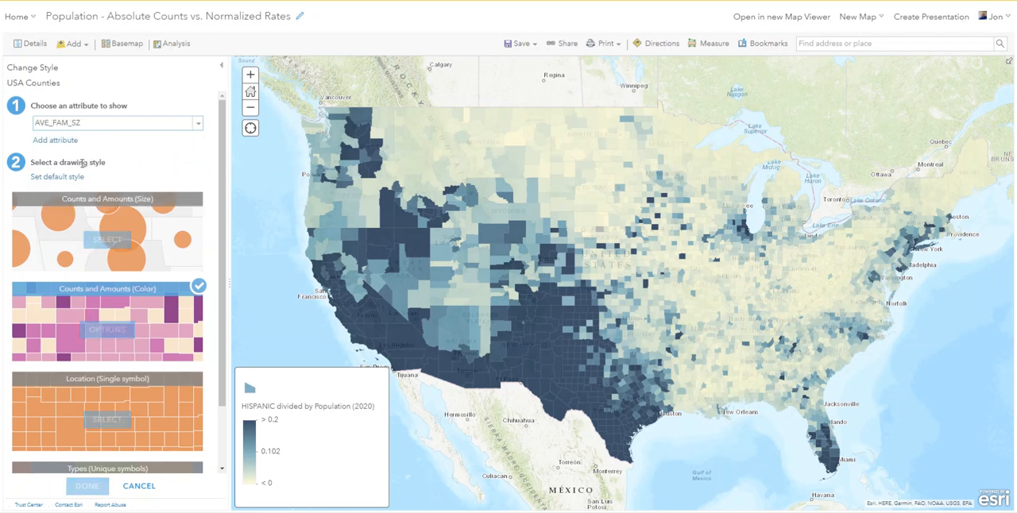
pyautogui.click(199, 125)
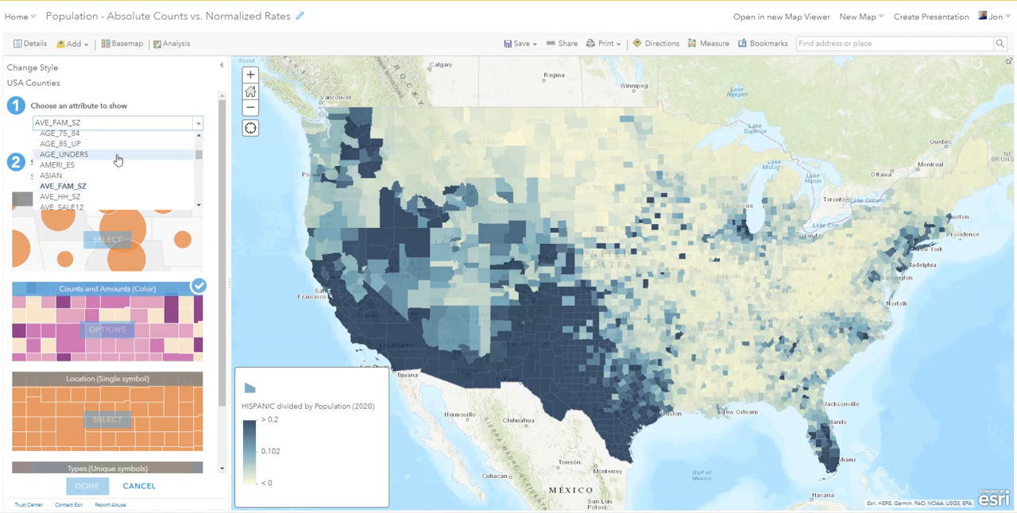
pyautogui.click(83, 175)
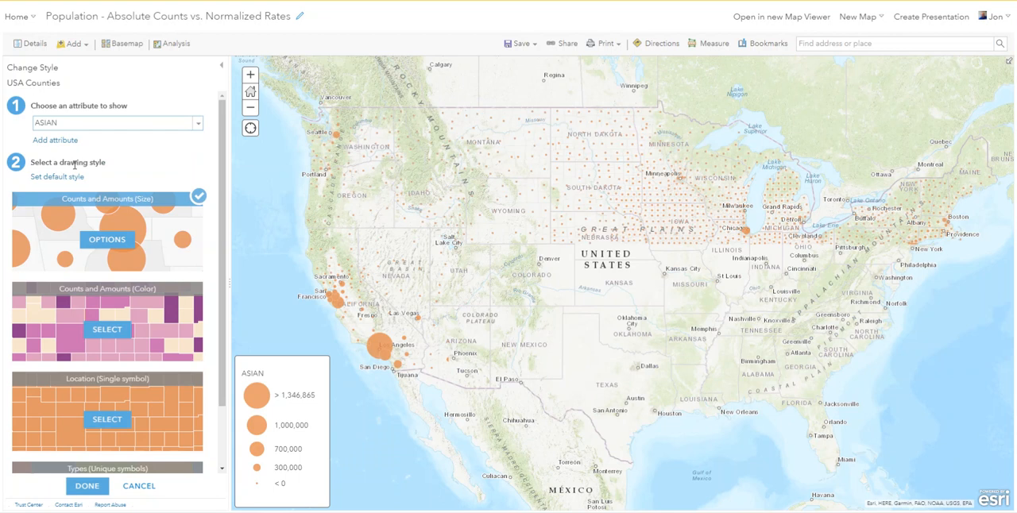
pyautogui.click(109, 332)
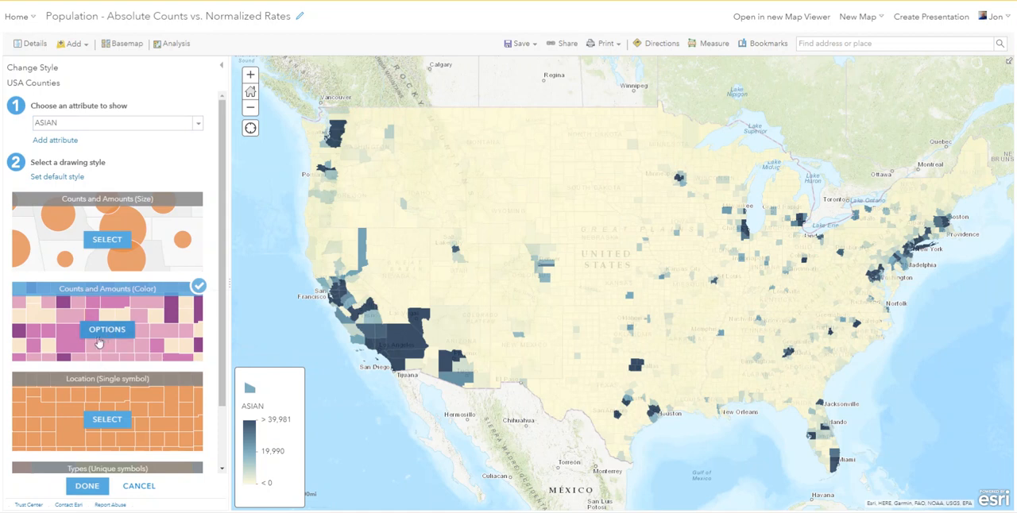
# Step: Normalize the ASIAN county counts by dividing them by Population (2020), and finish styling the USA Counties layer
pyautogui.click(108, 331)
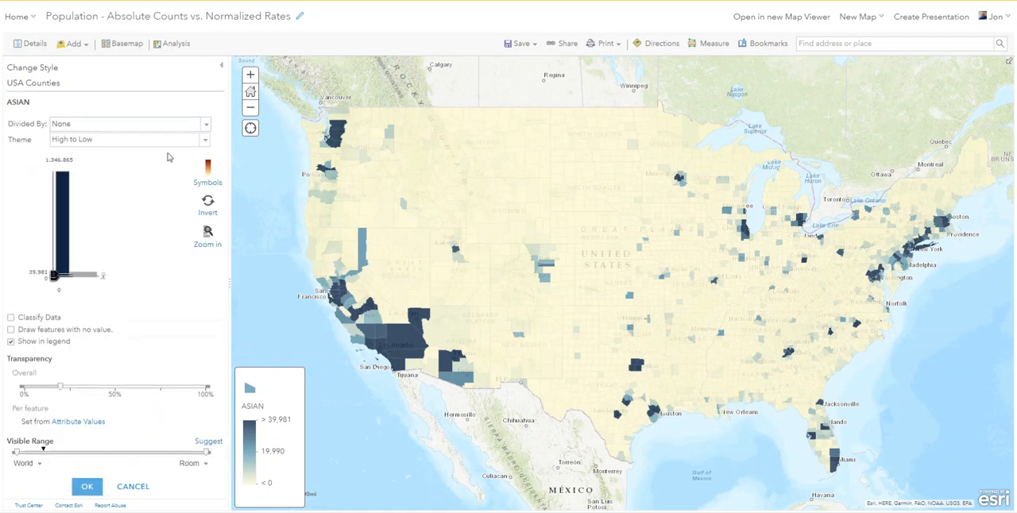
pyautogui.click(205, 125)
pyautogui.moveTo(207, 149); pyautogui.dragTo(209, 197)
pyautogui.click(160, 197)
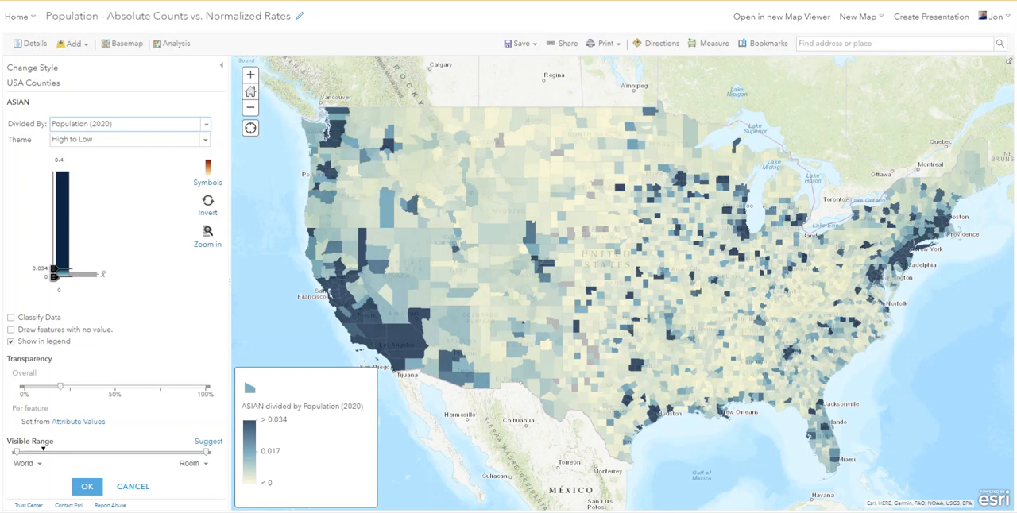
pyautogui.click(88, 489)
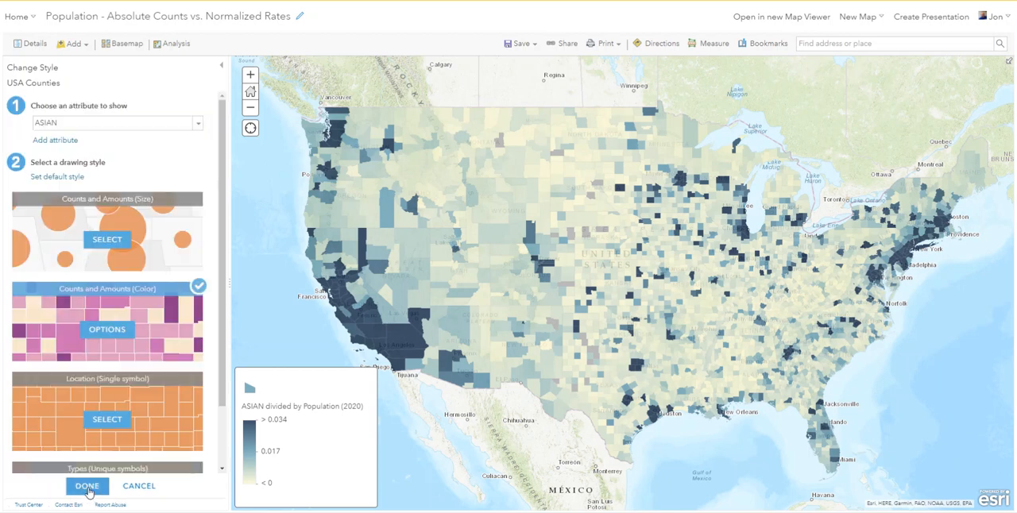
pyautogui.click(88, 488)
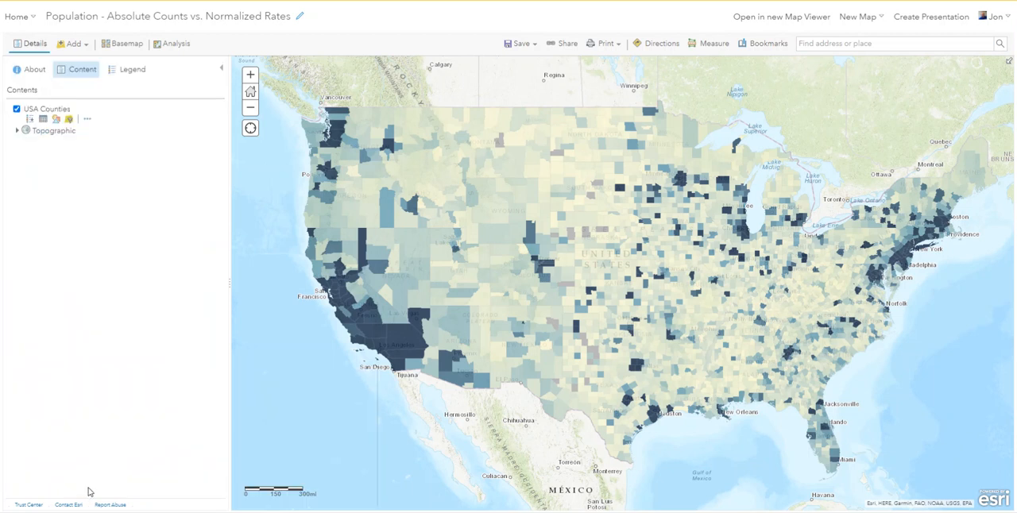